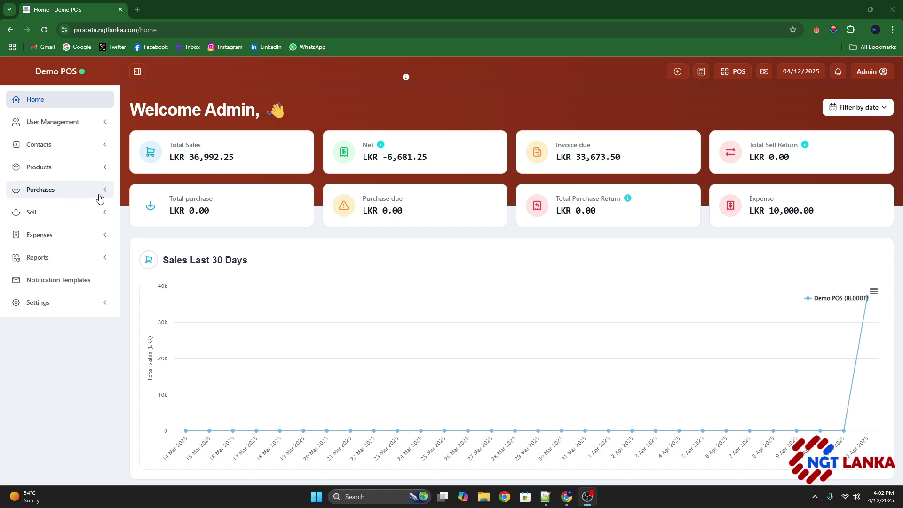
Start a new purchase entry from the purchases list.
{"action": "left_click", "coordinate": [48, 195]}
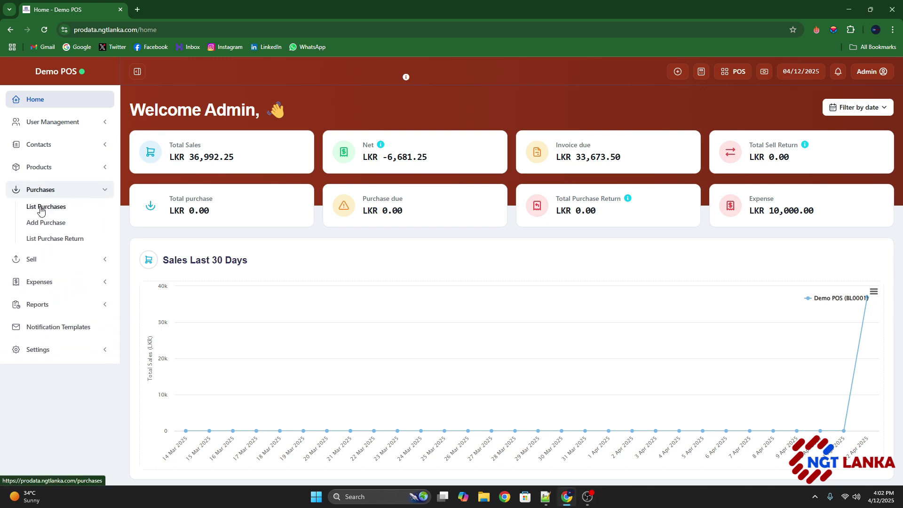
{"action": "left_click", "coordinate": [41, 211]}
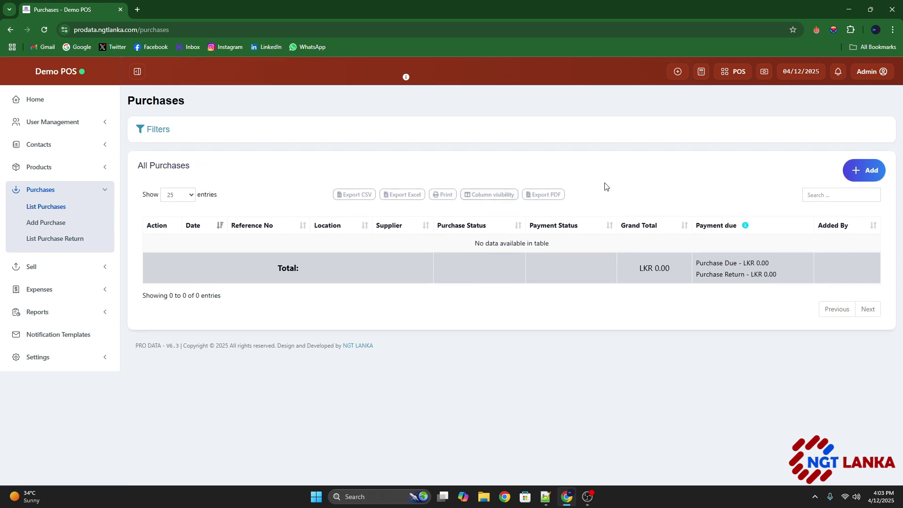
{"action": "left_click", "coordinate": [873, 175]}
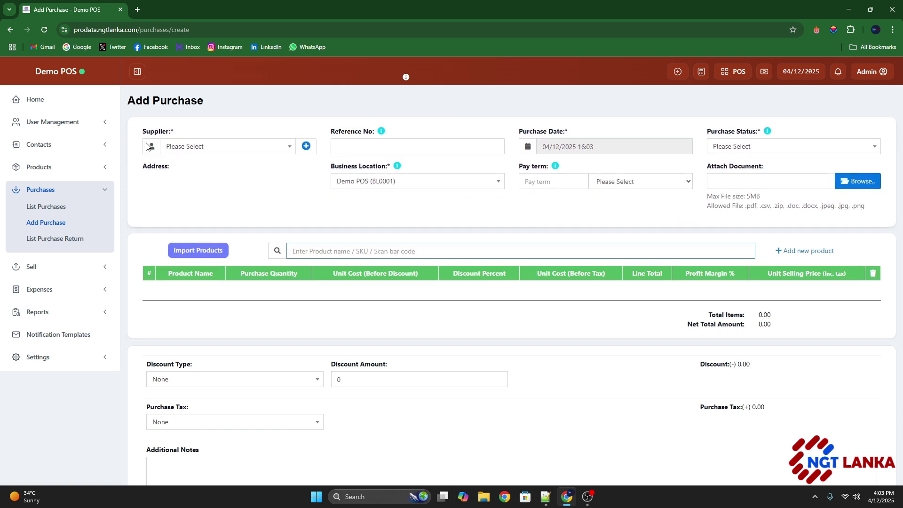
{"action": "left_click_drag", "start_coordinate": [144, 138], "coordinate": [253, 143]}
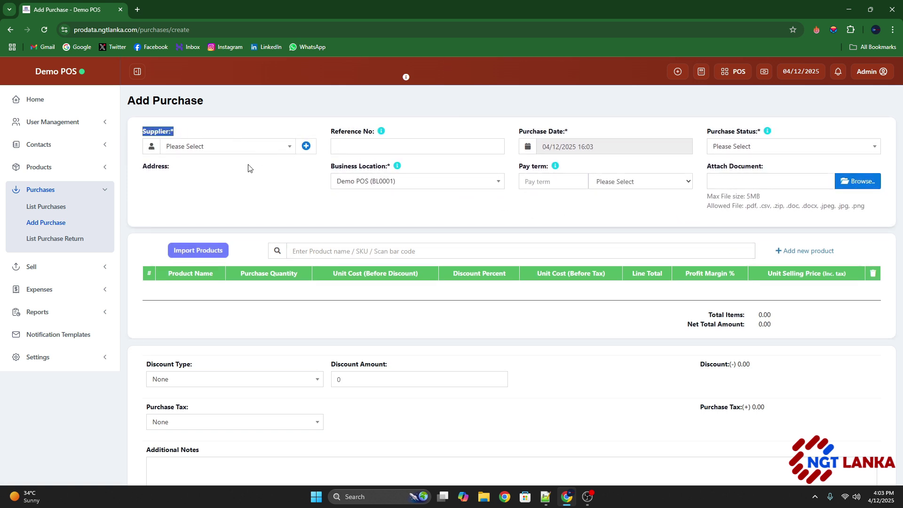
{"action": "left_click", "coordinate": [310, 146]}
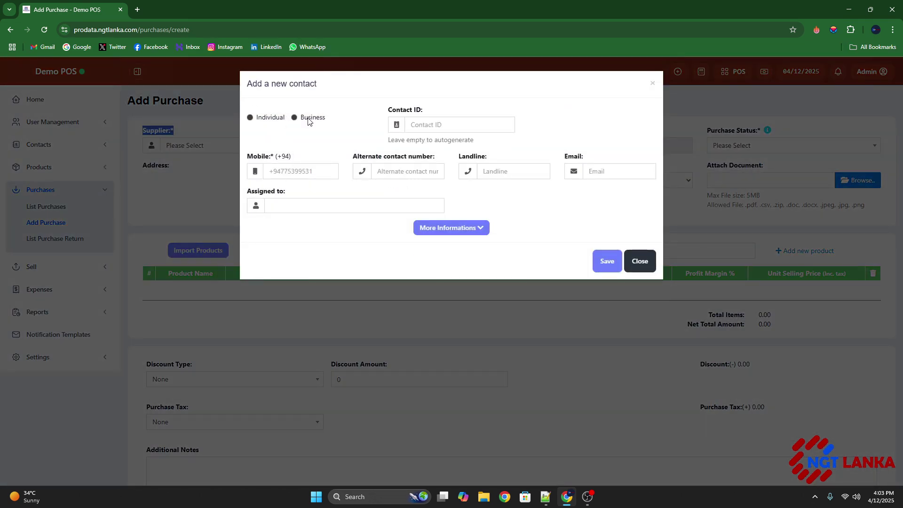
{"action": "left_click", "coordinate": [275, 120]}
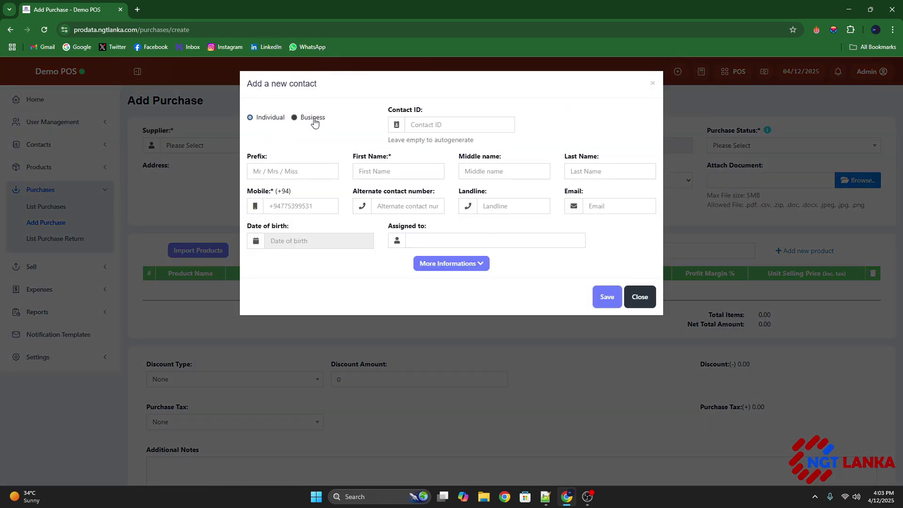
{"action": "left_click", "coordinate": [395, 171]}
{"action": "left_click", "coordinate": [288, 208]}
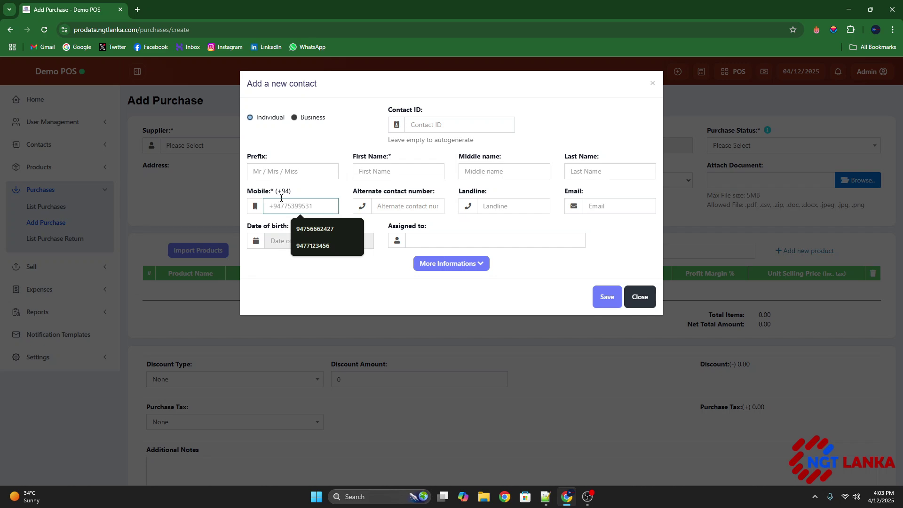
{"action": "left_click", "coordinate": [639, 296]}
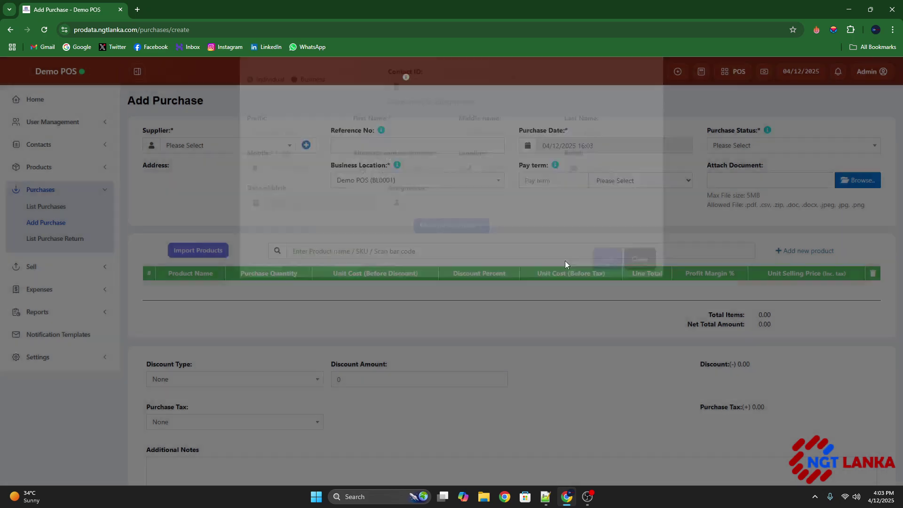
Choose Daraz as the purchase's supplier and set the purchase status to Received.
{"action": "type", "text": "daraz"}
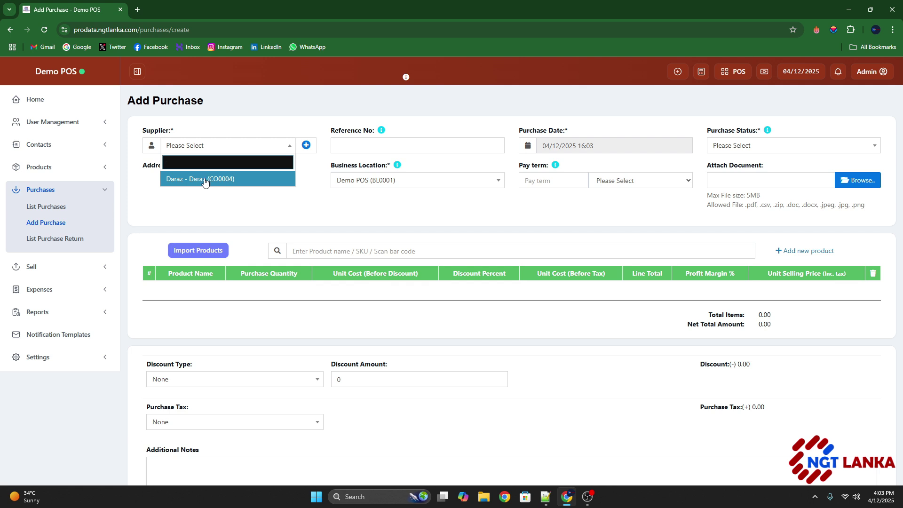
{"action": "left_click", "coordinate": [209, 181]}
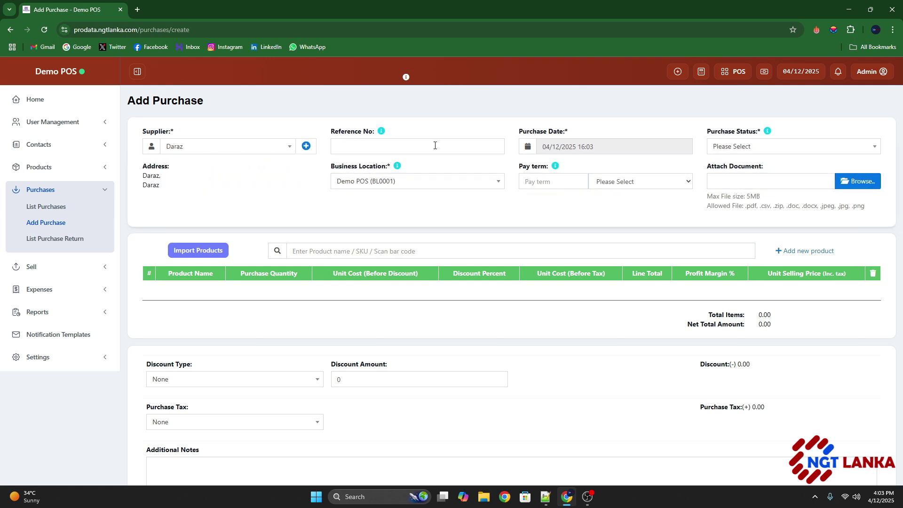
{"action": "left_click", "coordinate": [718, 147]}
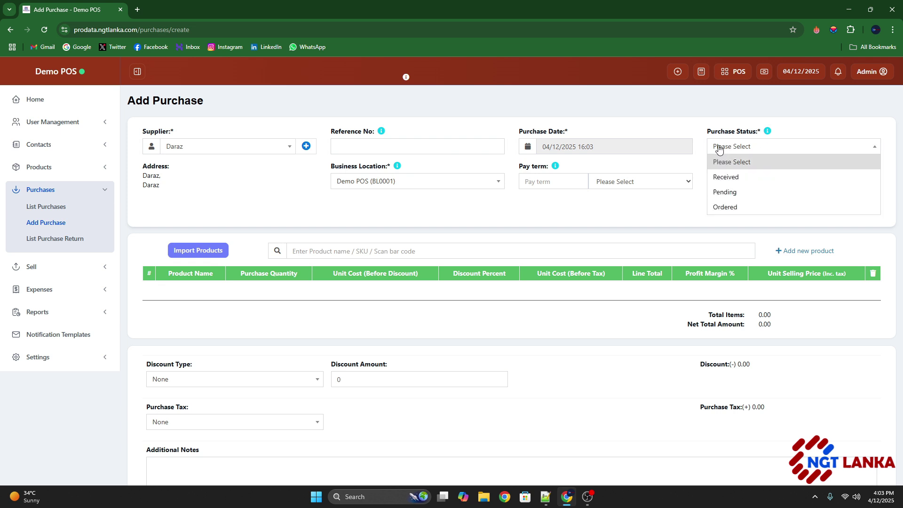
{"action": "left_click", "coordinate": [730, 182]}
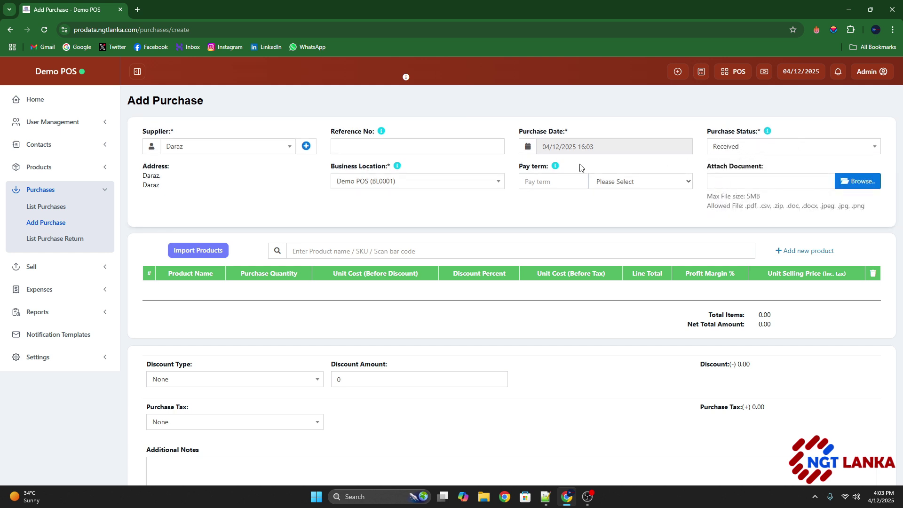
Search for "apk" and add the APK HD High Definition Foundation Vitamin E Jar 50g to the purchase.
{"action": "left_click", "coordinate": [329, 255]}
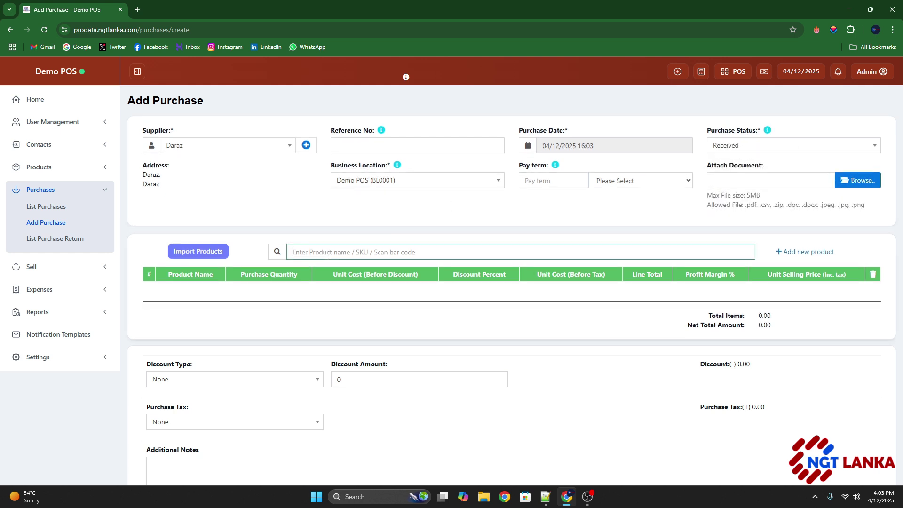
{"action": "type", "text": "apk"}
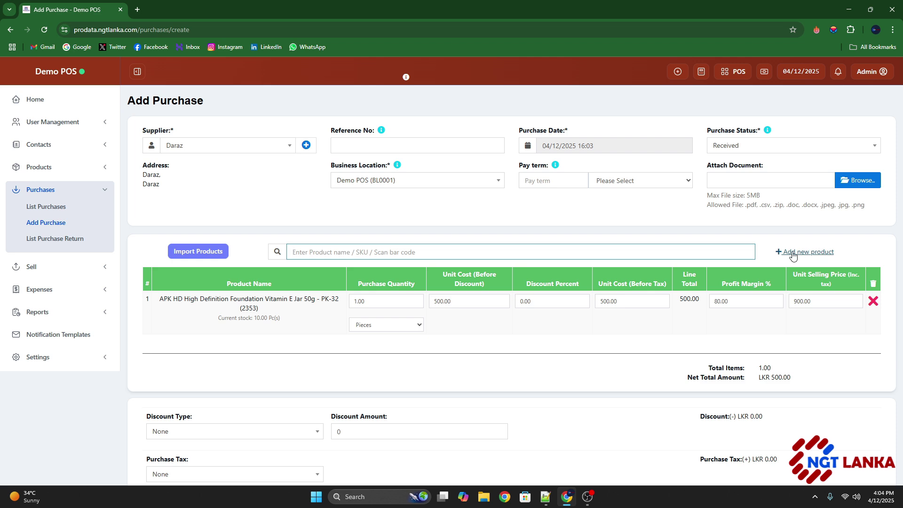
Start a new product named "Ratthi Full Cream Milk Powder - 400g" with Pieces as its unit.
{"action": "left_click", "coordinate": [813, 256]}
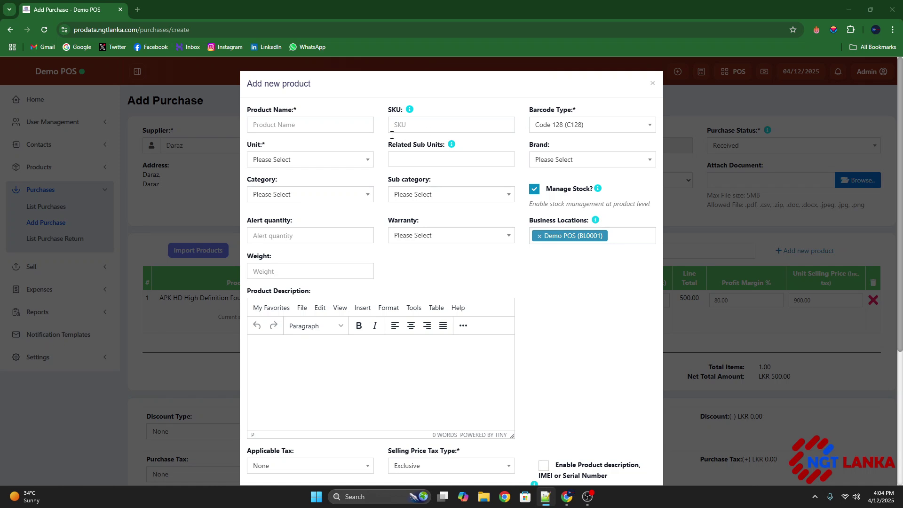
{"action": "left_click", "coordinate": [296, 123]}
{"action": "left_click", "coordinate": [283, 145]}
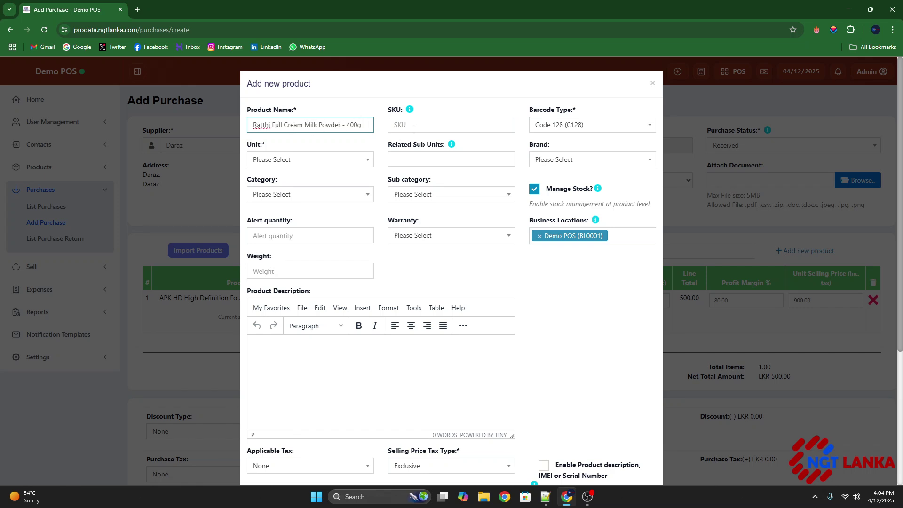
{"action": "left_click", "coordinate": [276, 163]}
{"action": "left_click", "coordinate": [278, 211]}
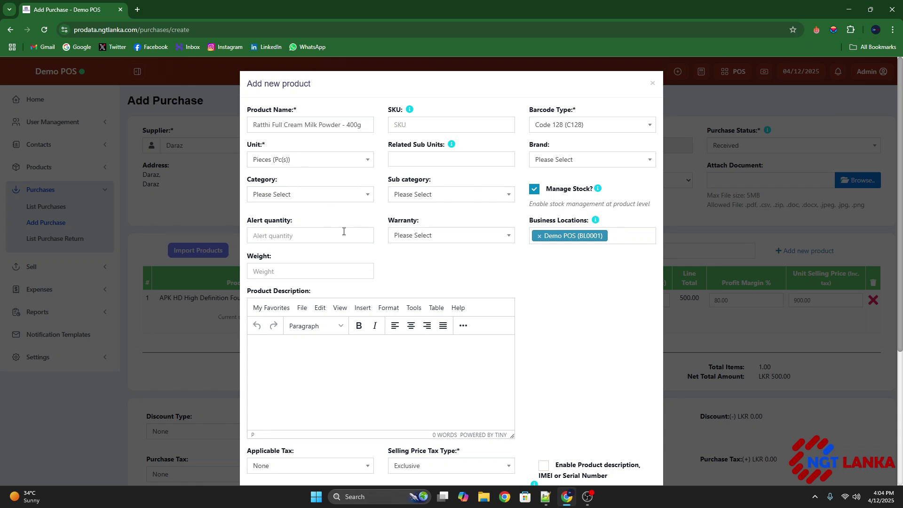
Set the new product's default purchase price excluding tax to 900 and save the product.
{"action": "scroll", "coordinate": [460, 331], "scroll_direction": "down", "scroll_amount": 4}
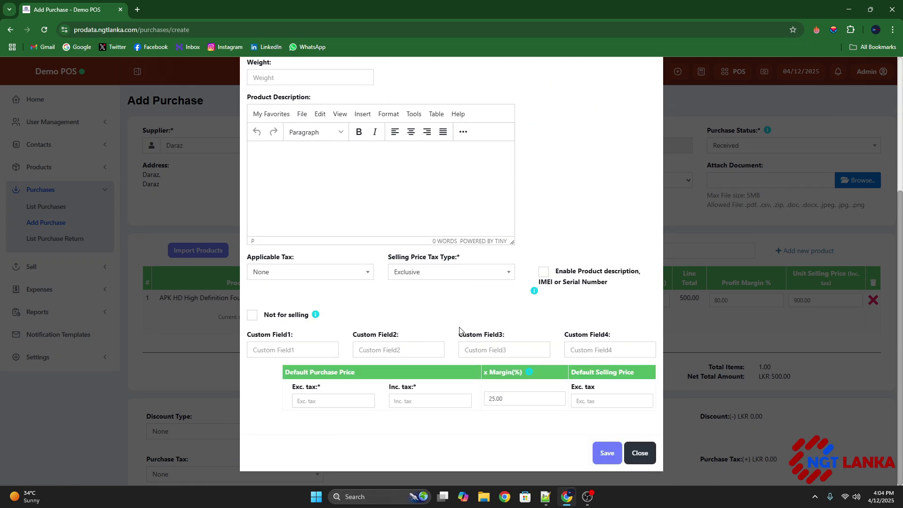
{"action": "left_click", "coordinate": [325, 402]}
{"action": "type", "text": "9"}
{"action": "key", "text": "Tab"}
{"action": "key", "text": "Tab"}
{"action": "key", "text": "Tab"}
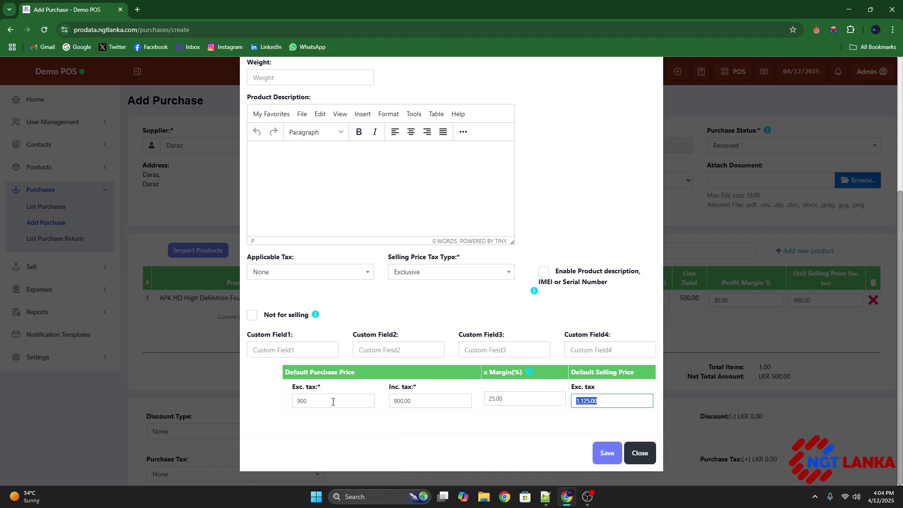
{"action": "left_click", "coordinate": [609, 453]}
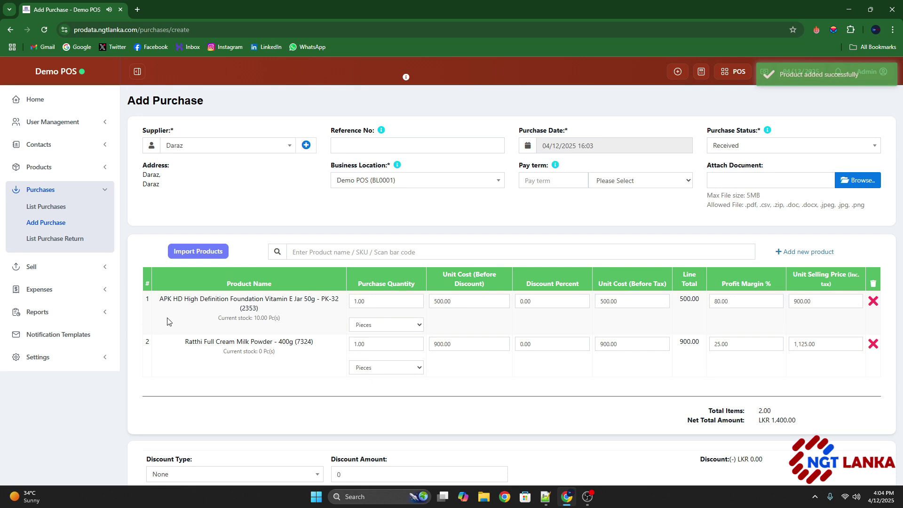
Set the purchase quantity to 5 for the milk powder and 2 for the APK foundation.
{"action": "left_click", "coordinate": [386, 345]}
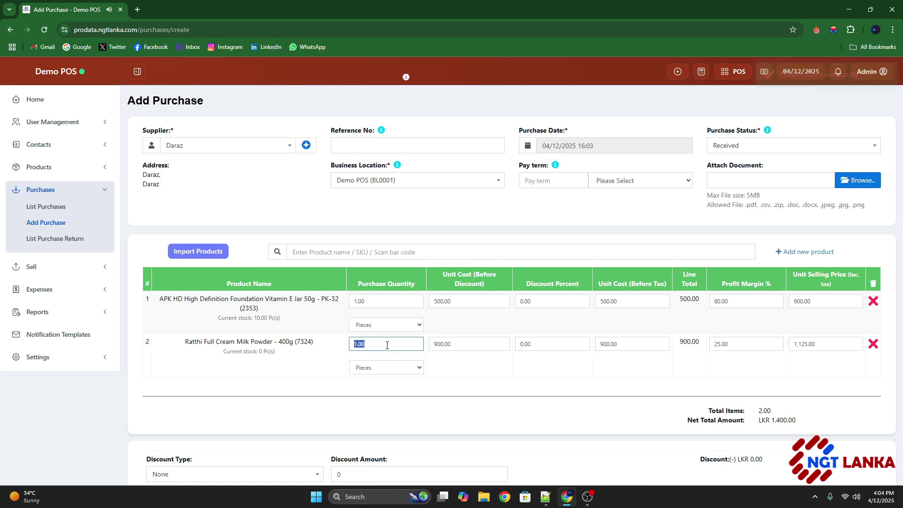
{"action": "type", "text": "5"}
{"action": "key", "text": "Tab"}
{"action": "left_click", "coordinate": [395, 301]}
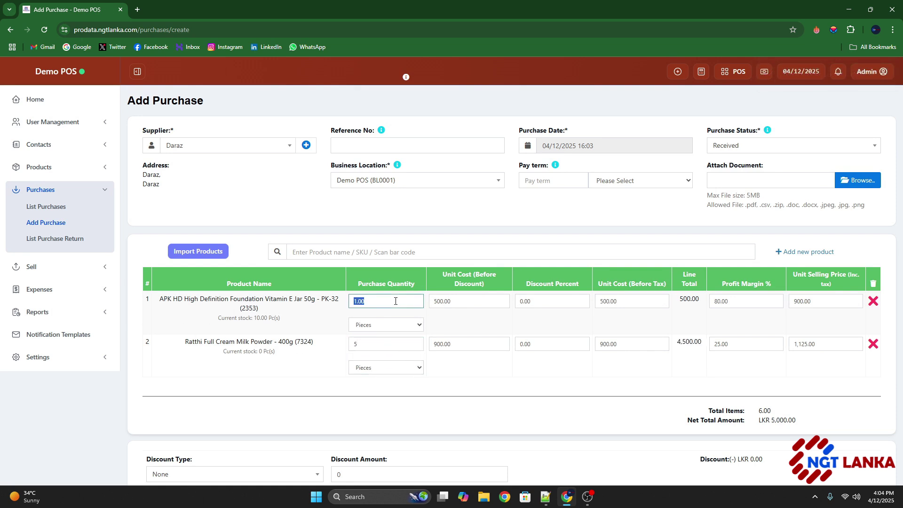
{"action": "type", "text": "2"}
{"action": "key", "text": "Tab"}
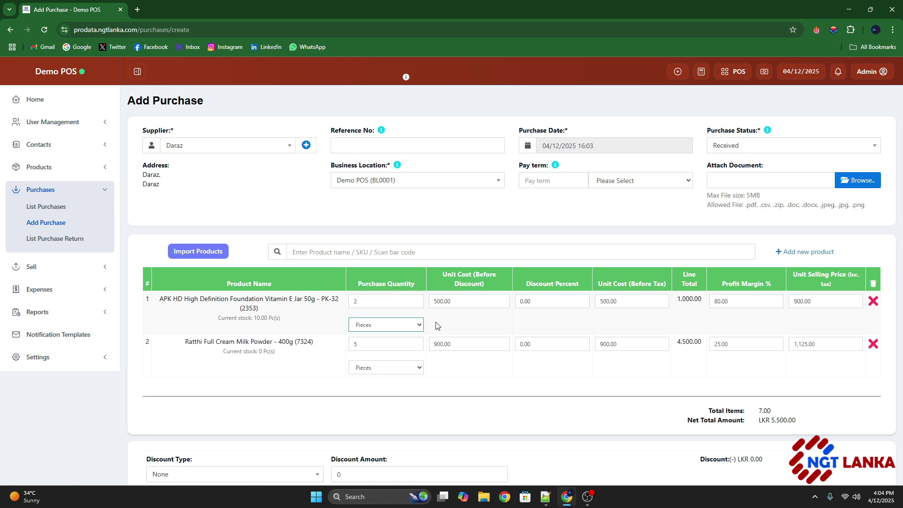
Set the APK foundation's unit cost before discount to 600.
{"action": "left_click", "coordinate": [473, 300]}
{"action": "left_click_drag", "start_coordinate": [473, 301], "coordinate": [372, 314]}
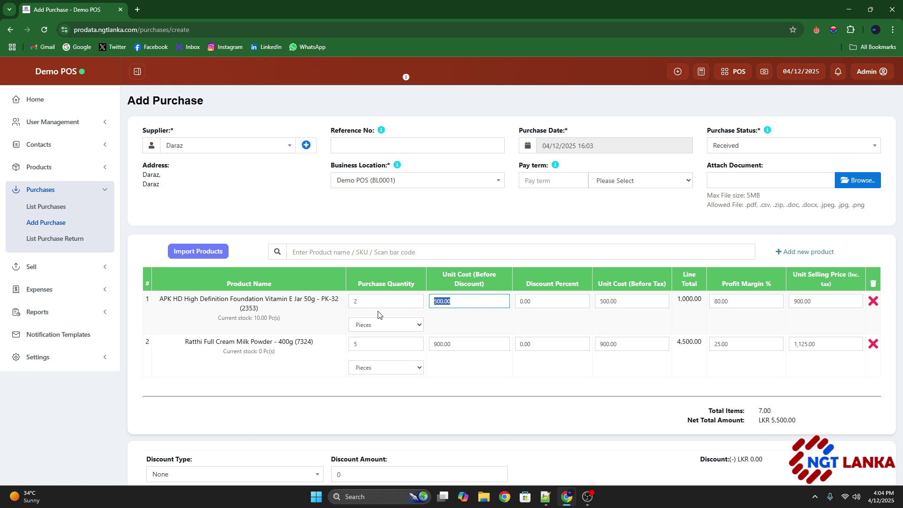
{"action": "type", "text": "60"}
{"action": "key", "text": "Tab"}
{"action": "key", "text": "Tab"}
{"action": "key", "text": "Tab"}
{"action": "key", "text": "Tab"}
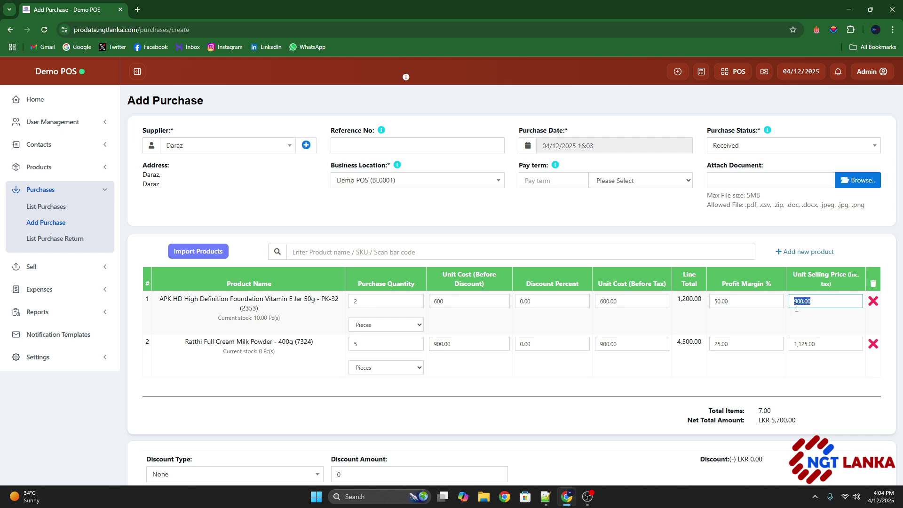
Review the milk powder's cost, margin and selling price, and the purchase's net total amount.
{"action": "left_click", "coordinate": [489, 345]}
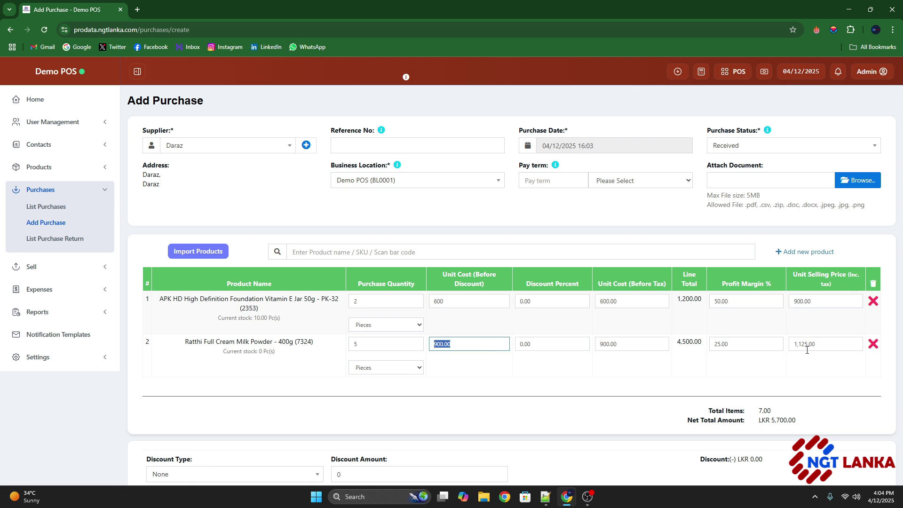
{"action": "key", "text": "Tab"}
{"action": "key", "text": "Tab"}
{"action": "key", "text": "Tab"}
{"action": "key", "text": "Tab"}
{"action": "scroll", "coordinate": [808, 289], "scroll_direction": "down", "scroll_amount": 3}
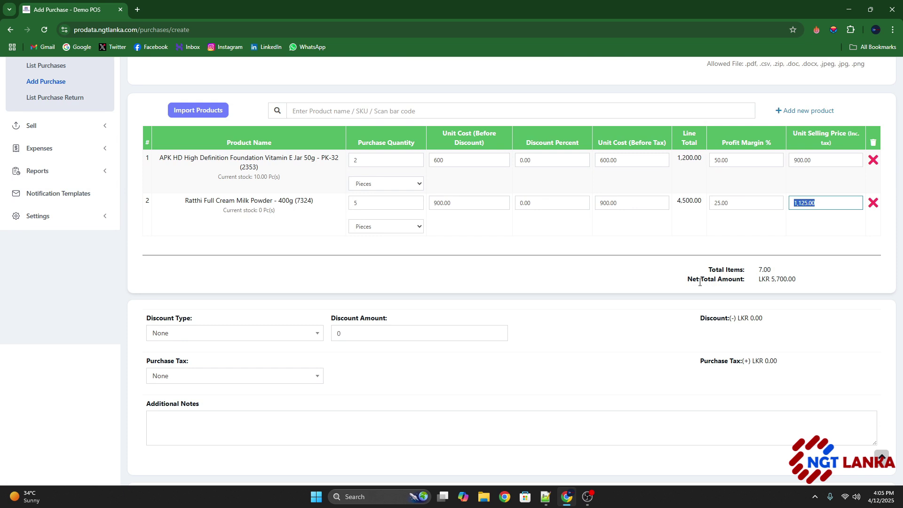
{"action": "double_click", "coordinate": [785, 280]}
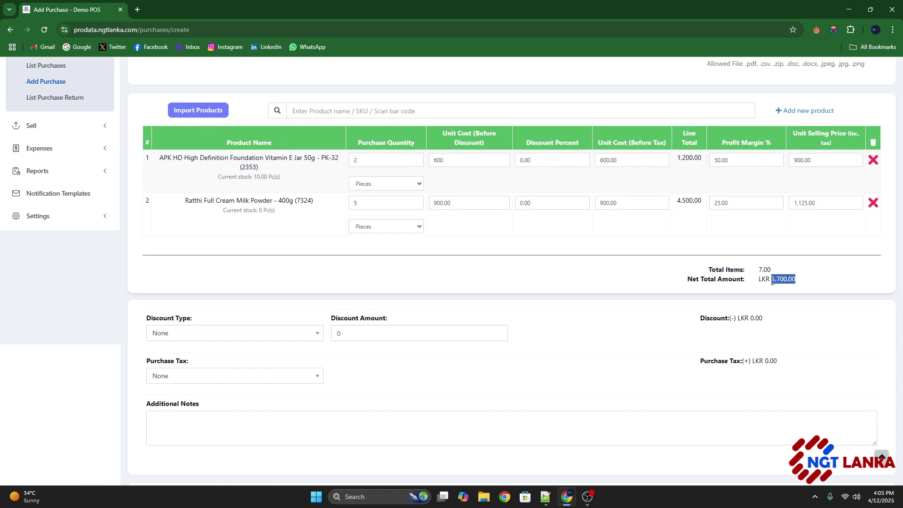
{"action": "left_click", "coordinate": [678, 237]}
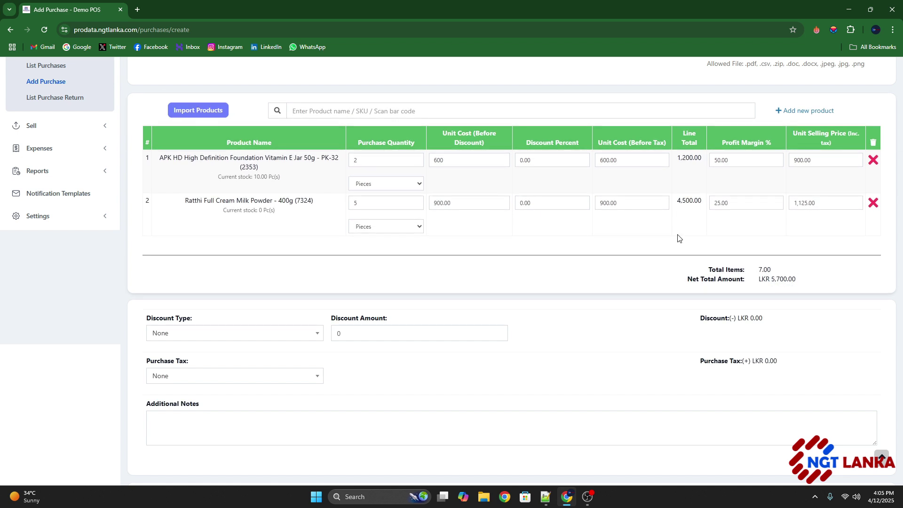
{"action": "double_click", "coordinate": [784, 279]}
{"action": "scroll", "coordinate": [423, 264], "scroll_direction": "down", "scroll_amount": 2}
{"action": "scroll", "coordinate": [665, 237], "scroll_direction": "up", "scroll_amount": 2}
{"action": "scroll", "coordinate": [445, 280], "scroll_direction": "down", "scroll_amount": 5}
Enter a payment amount of 1000 with Cash as the method and save the purchase.
{"action": "left_click", "coordinate": [183, 352]}
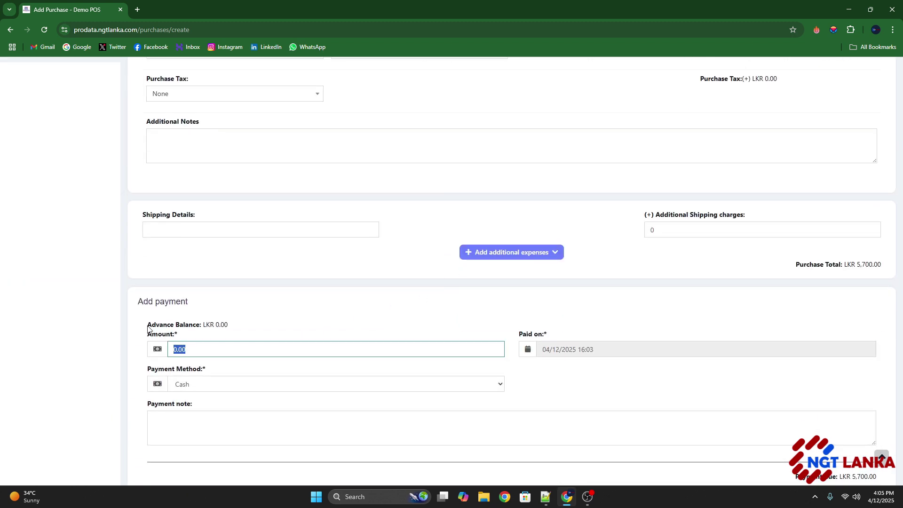
{"action": "left_click_drag", "start_coordinate": [117, 302], "coordinate": [188, 301]}
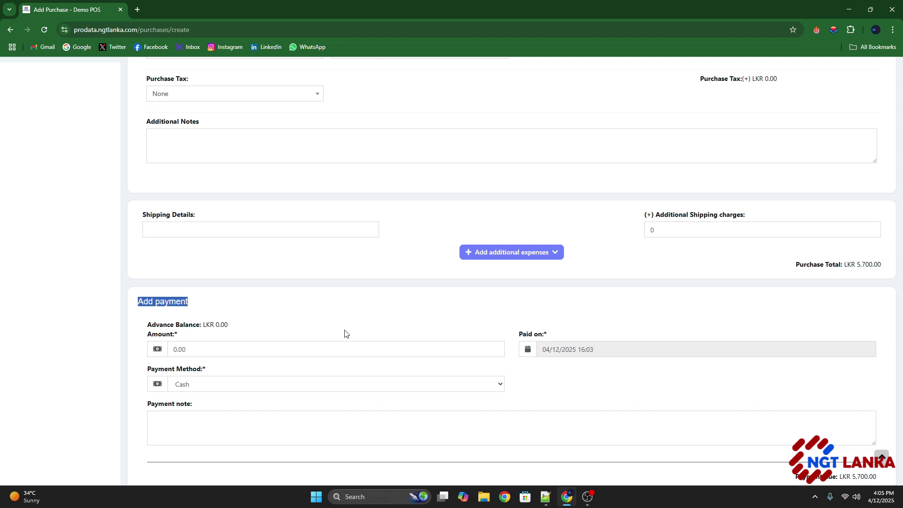
{"action": "scroll", "coordinate": [214, 340], "scroll_direction": "down", "scroll_amount": 2}
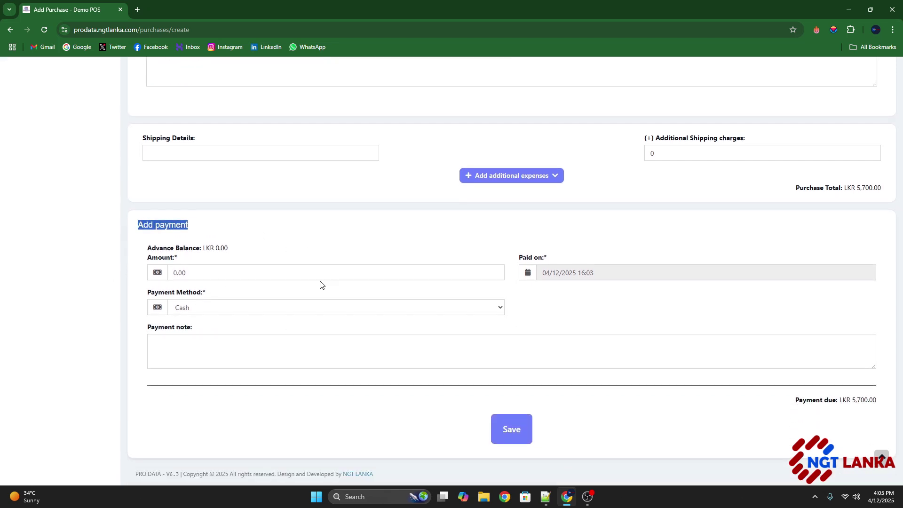
{"action": "left_click", "coordinate": [223, 272]}
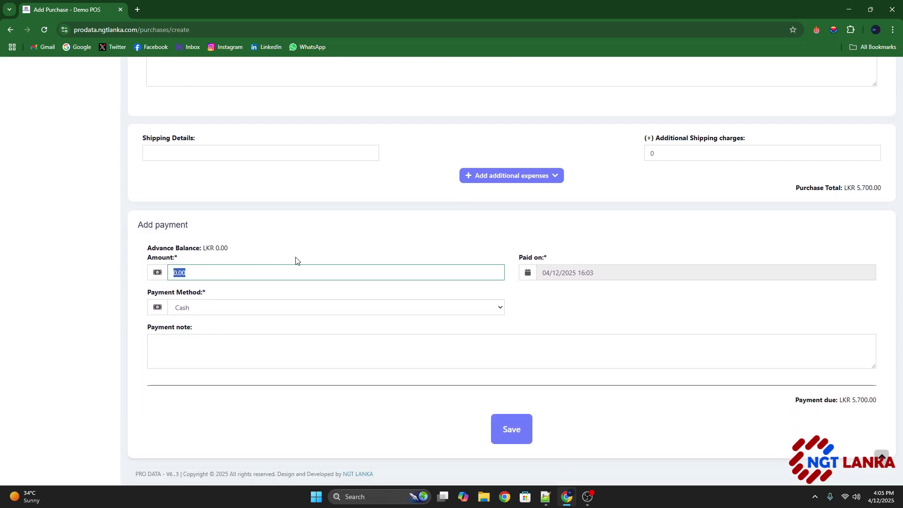
{"action": "type", "text": "1000"}
{"action": "key", "text": "Tab"}
{"action": "key", "text": "Tab"}
{"action": "key", "text": "Tab"}
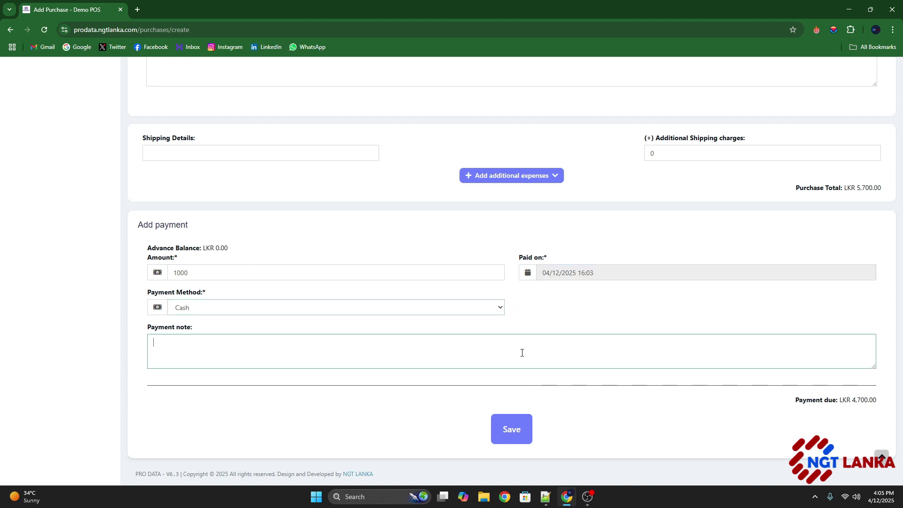
{"action": "left_click", "coordinate": [520, 430]}
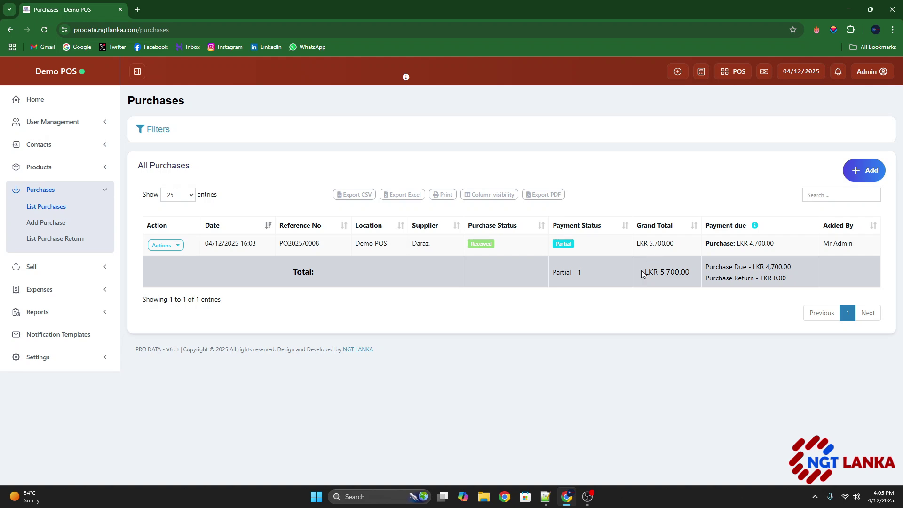
Review the Daraz purchase's grand total and payment due, and open its details to examine the products, payment info and activities.
{"action": "left_click_drag", "start_coordinate": [641, 270], "coordinate": [693, 279]}
{"action": "left_click_drag", "start_coordinate": [703, 243], "coordinate": [782, 244]}
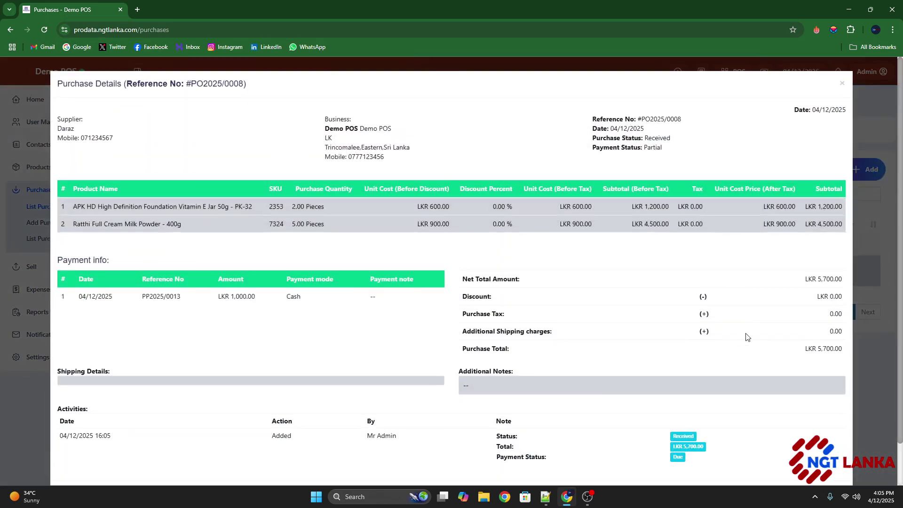
{"action": "left_click", "coordinate": [863, 253]}
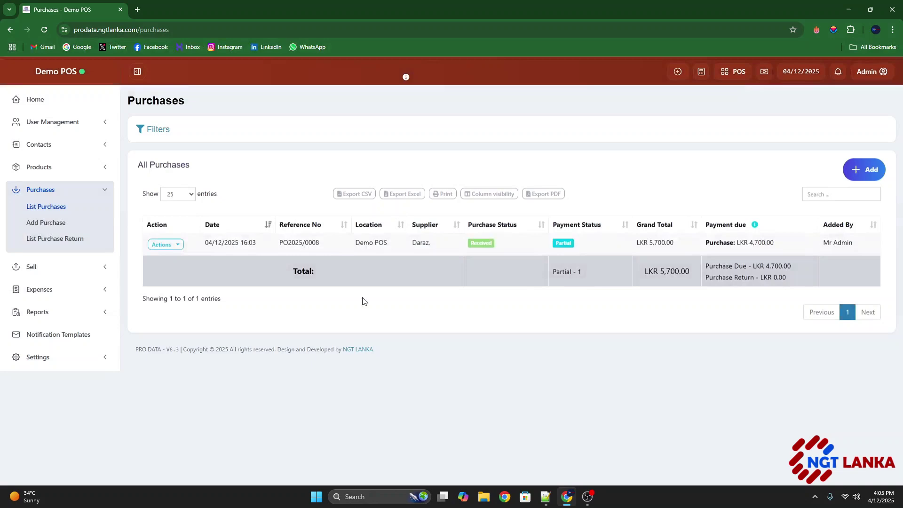
{"action": "left_click", "coordinate": [288, 244]}
{"action": "scroll", "coordinate": [366, 248], "scroll_direction": "down", "scroll_amount": 1}
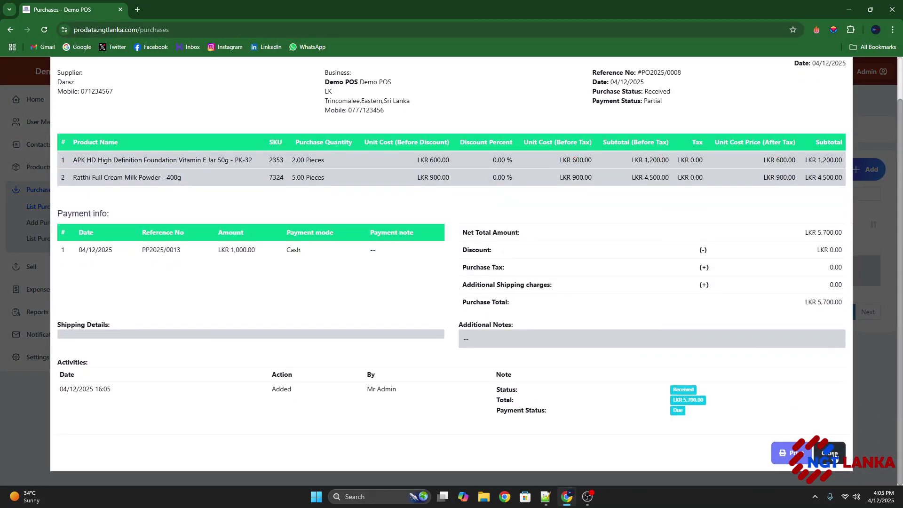
{"action": "left_click", "coordinate": [830, 453]}
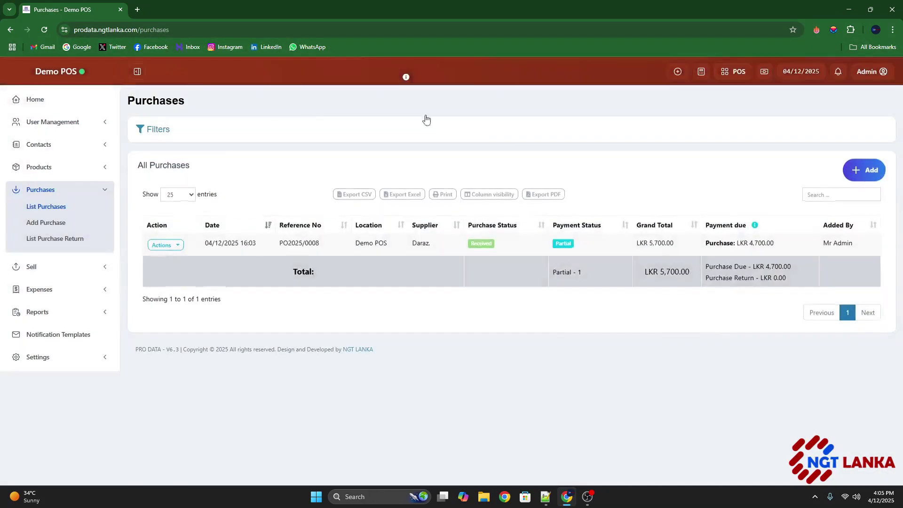
Show the purchase filters, look through the supplier options and filter the list by purchase status Received.
{"action": "left_click", "coordinate": [145, 136]}
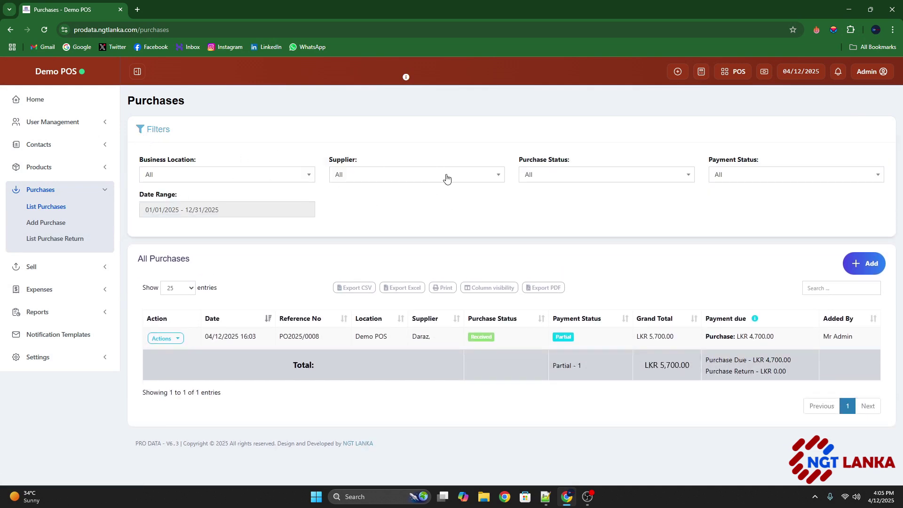
{"action": "left_click", "coordinate": [407, 179]}
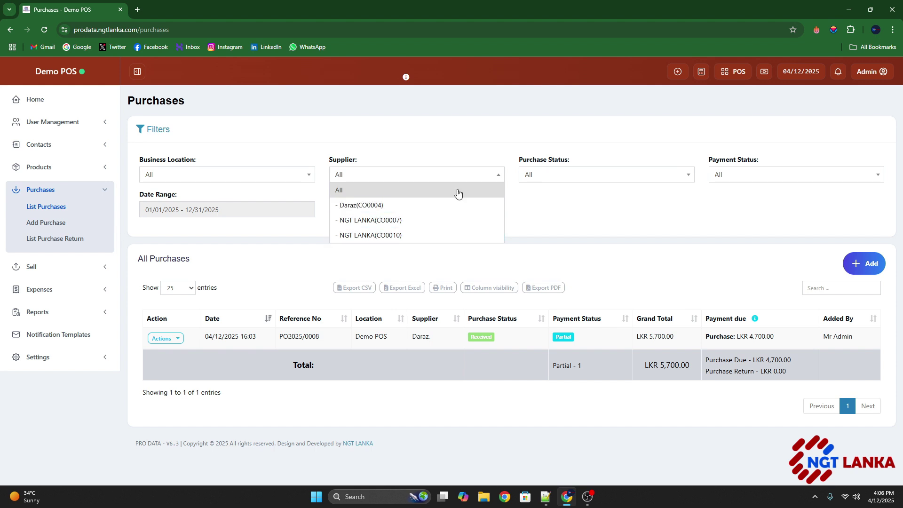
{"action": "left_click", "coordinate": [591, 214]}
{"action": "left_click", "coordinate": [548, 176]}
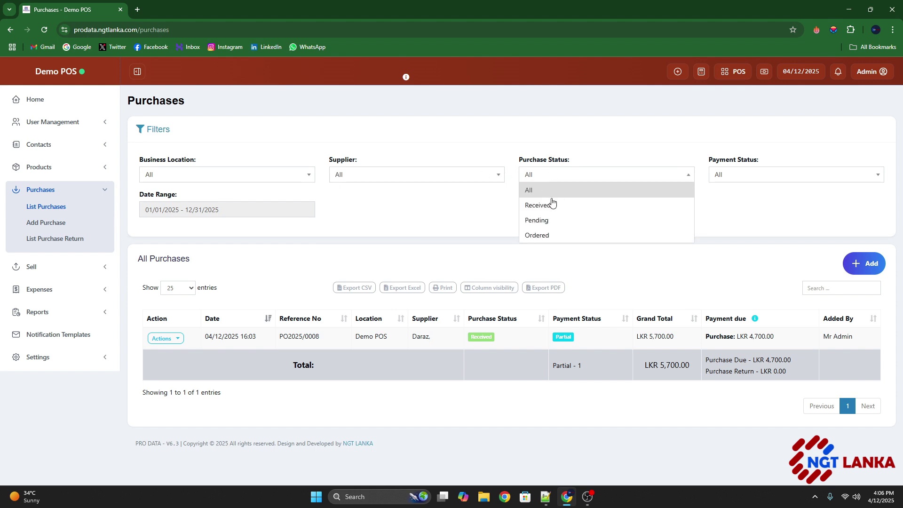
{"action": "left_click", "coordinate": [548, 207]}
{"action": "left_click", "coordinate": [549, 177]}
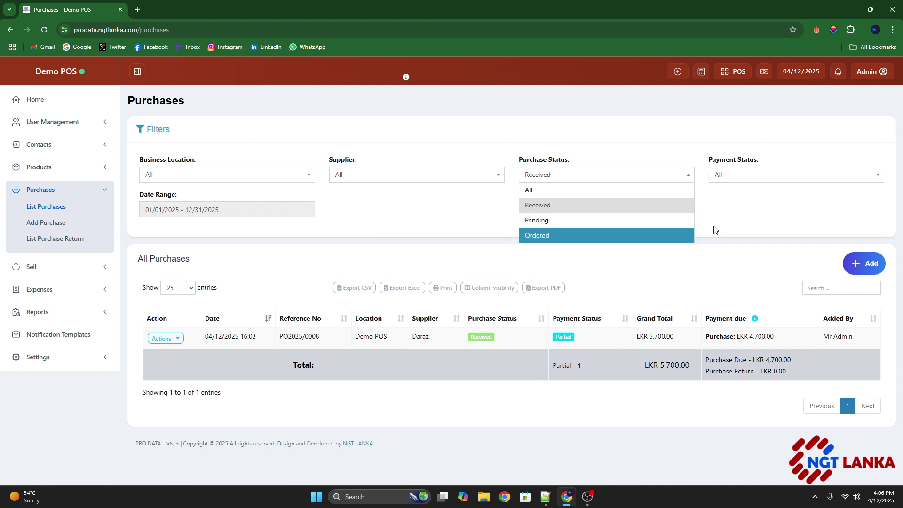
{"action": "left_click", "coordinate": [758, 190]}
Filter the purchases by payment status Paid and look through the date range presets.
{"action": "left_click", "coordinate": [741, 177]}
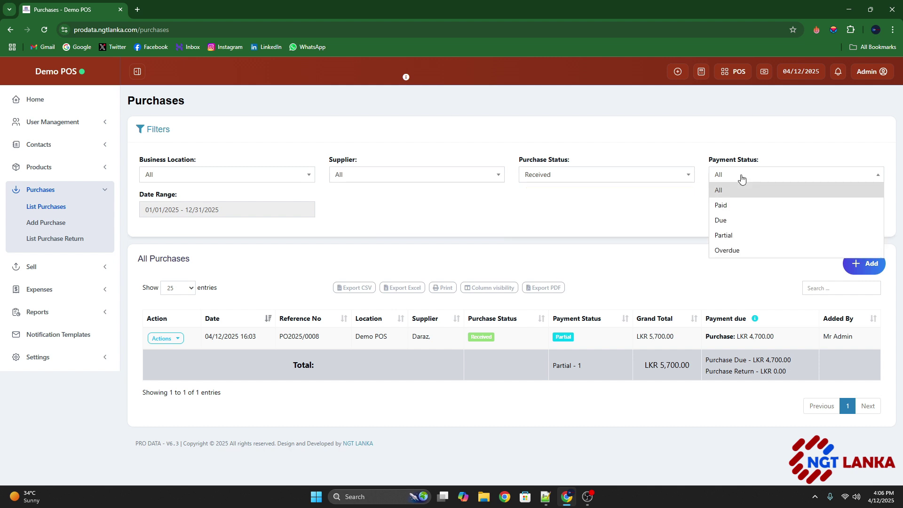
{"action": "left_click", "coordinate": [735, 211]}
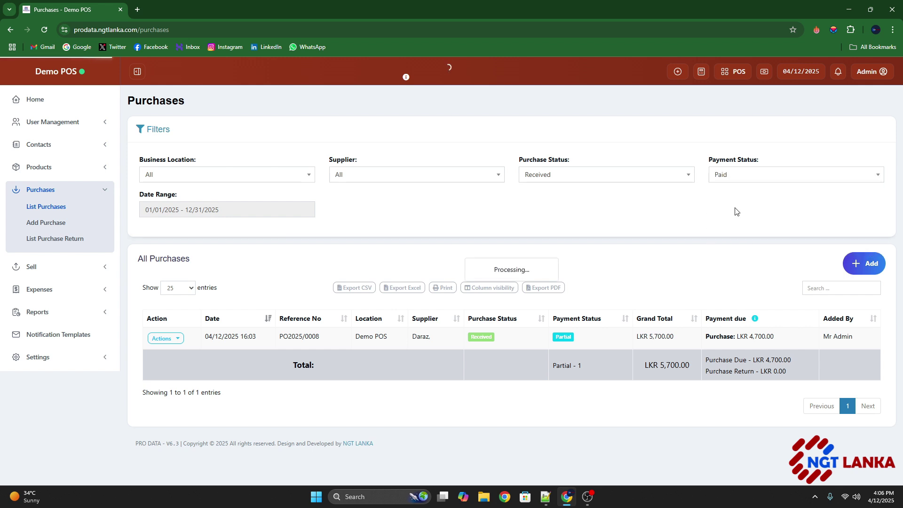
{"action": "left_click", "coordinate": [159, 208]}
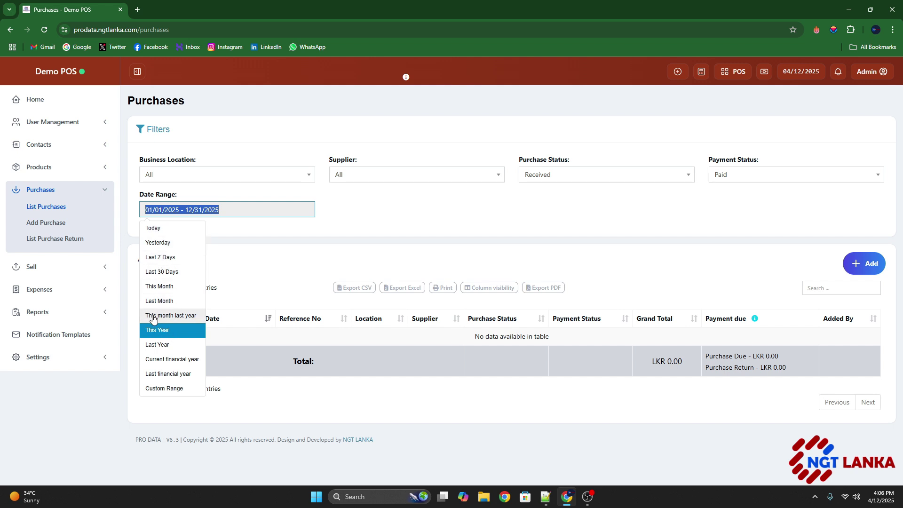
{"action": "left_click", "coordinate": [479, 218]}
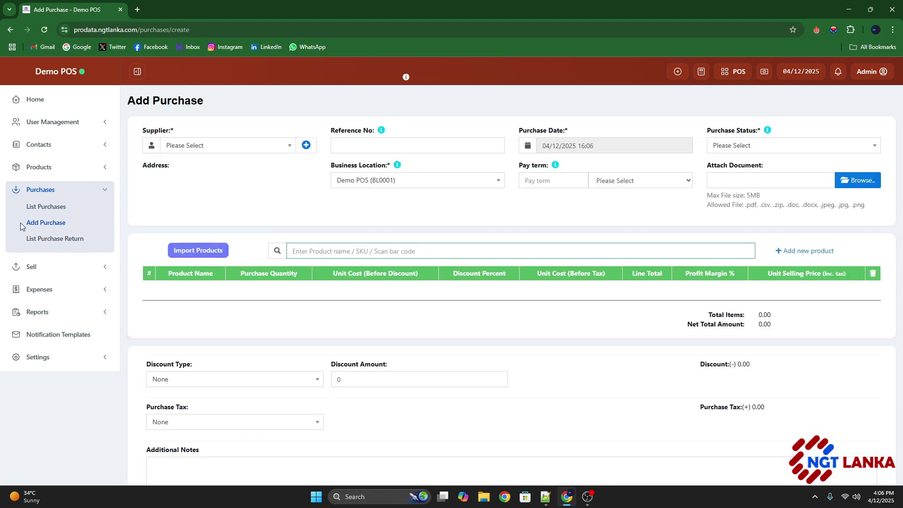
Go back to the purchases list, and examine the total purchase and the other summary figures on the Home dashboard.
{"action": "left_click", "coordinate": [40, 211]}
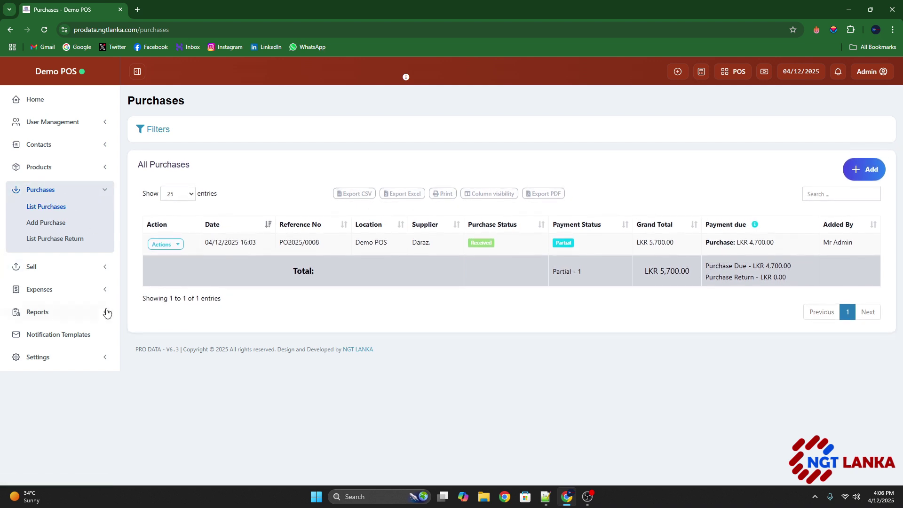
{"action": "left_click", "coordinate": [26, 105]}
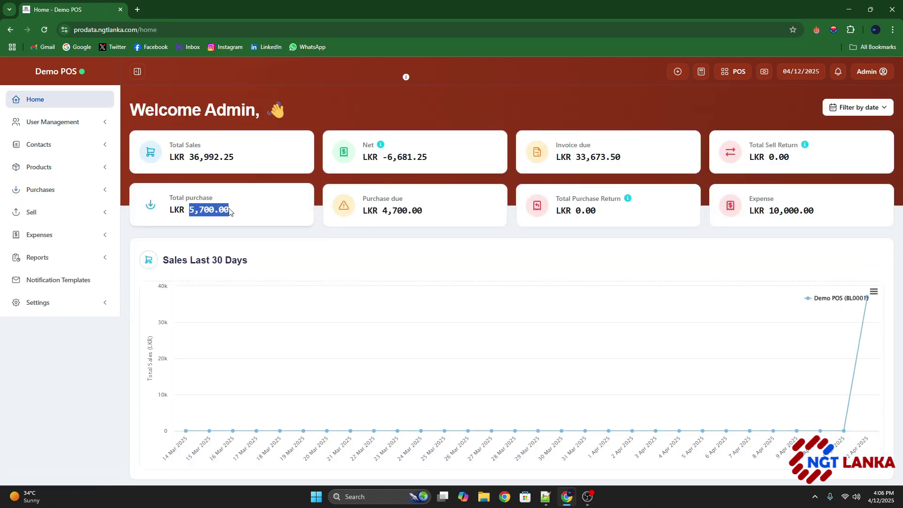
{"action": "left_click_drag", "start_coordinate": [230, 211], "coordinate": [167, 206]}
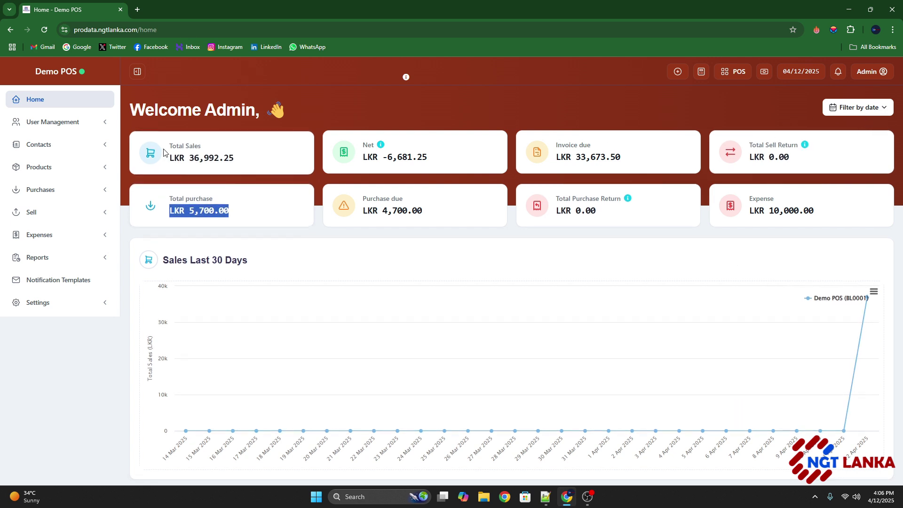
{"action": "left_click_drag", "start_coordinate": [168, 143], "coordinate": [842, 214]}
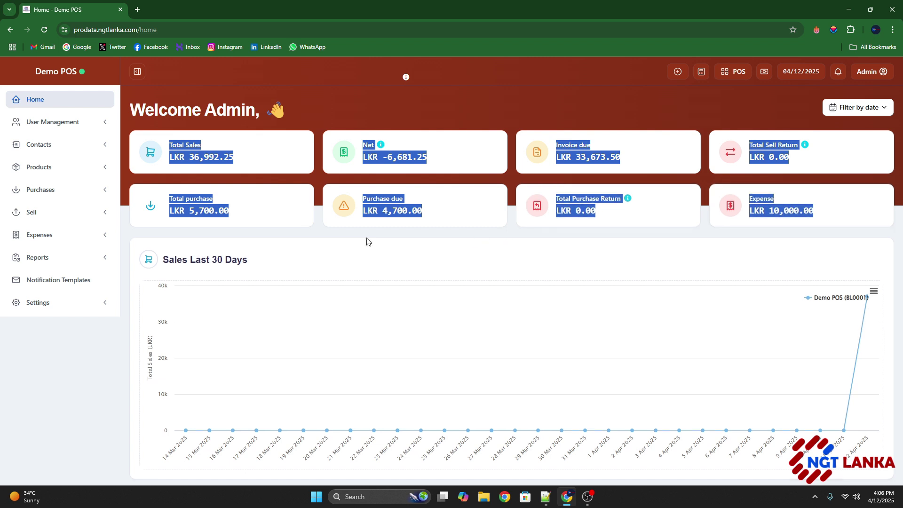
{"action": "left_click", "coordinate": [55, 74]}
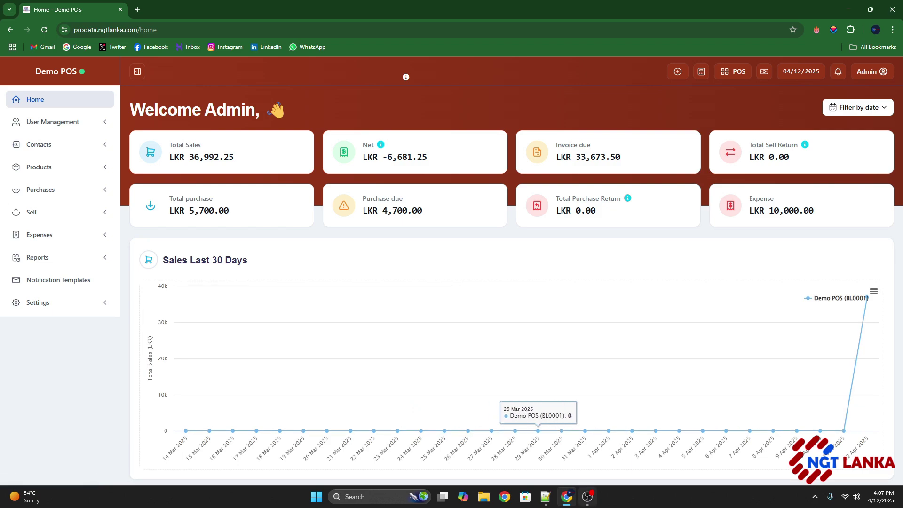
{"action": "left_click", "coordinate": [587, 496]}
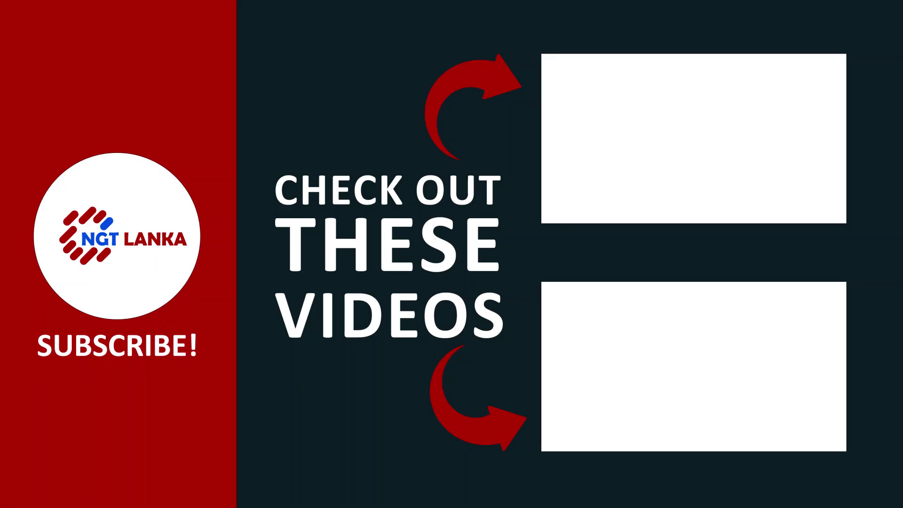